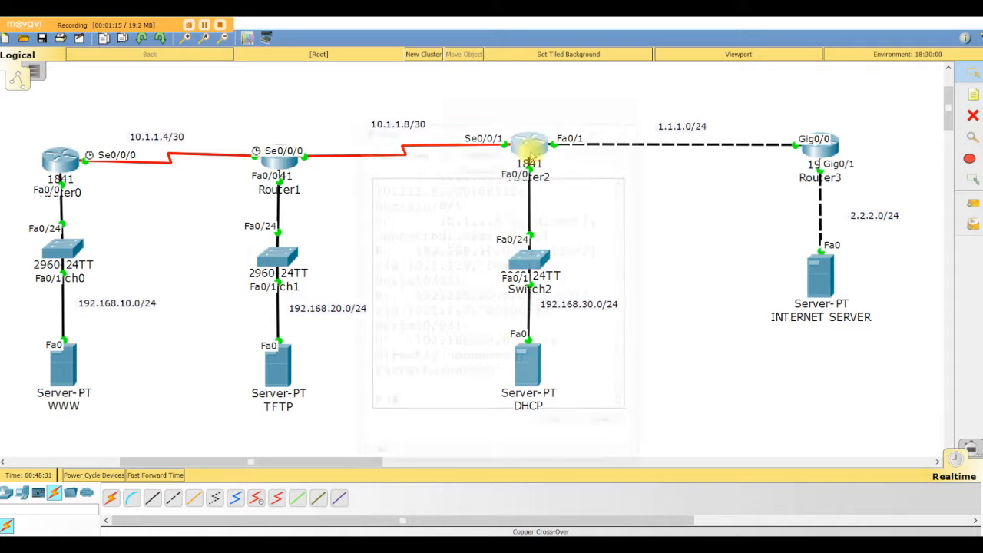
Open Router2's command line and enter global configuration mode.
{"action": "left_click", "coordinate": [529, 147]}
{"action": "left_click", "coordinate": [599, 129]}
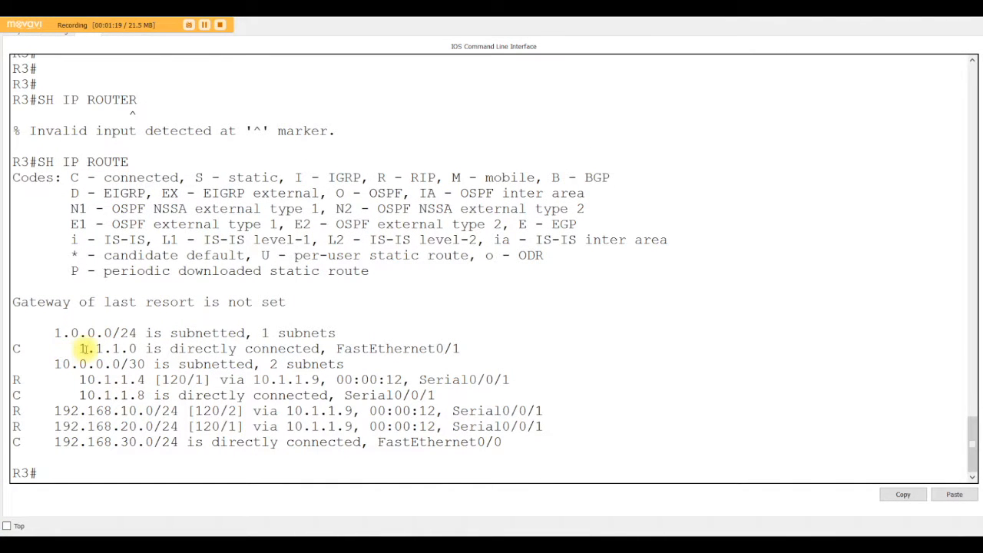
{"action": "left_click_drag", "start_coordinate": [71, 348], "coordinate": [137, 347]}
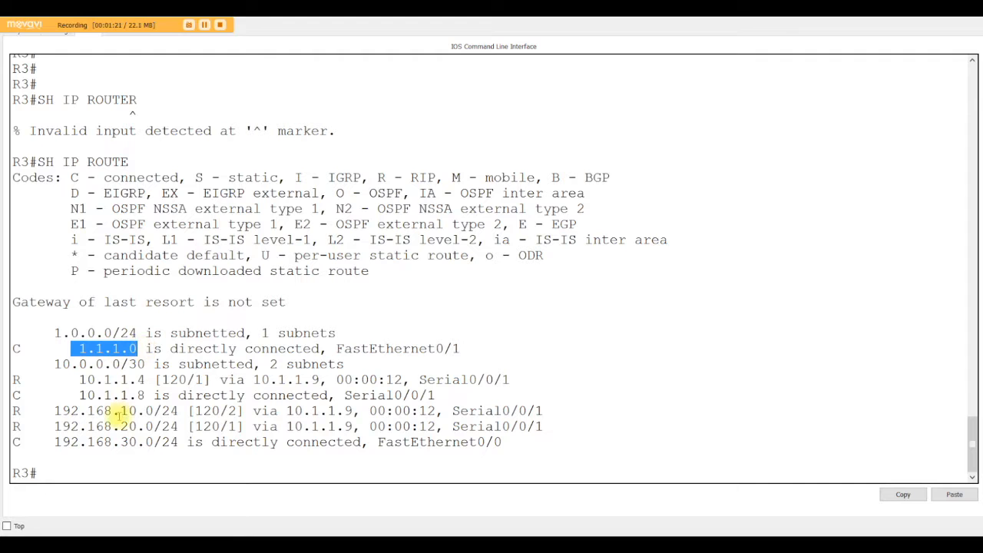
{"action": "left_click", "coordinate": [103, 472]}
{"action": "type", "text": "CONFIG T"}
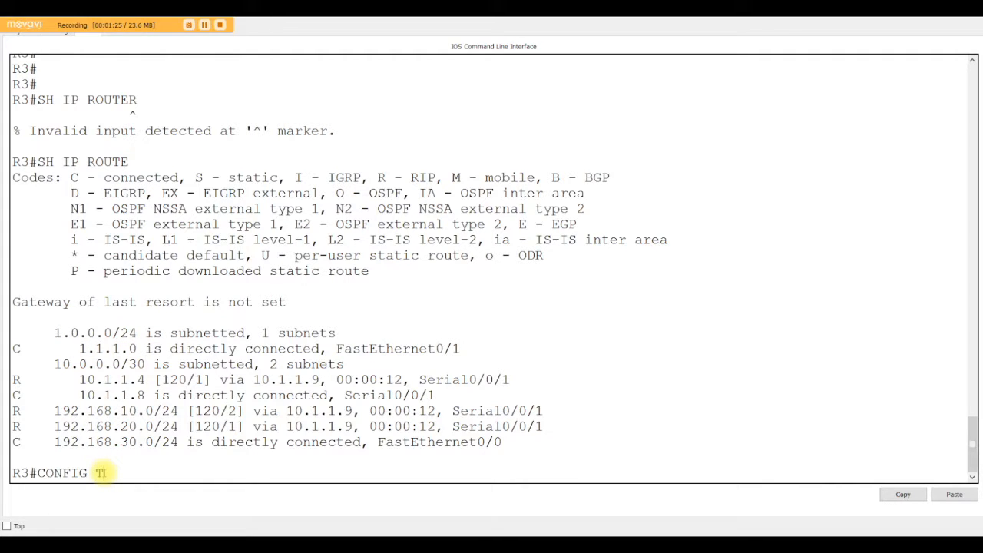
{"action": "key", "text": "Return"}
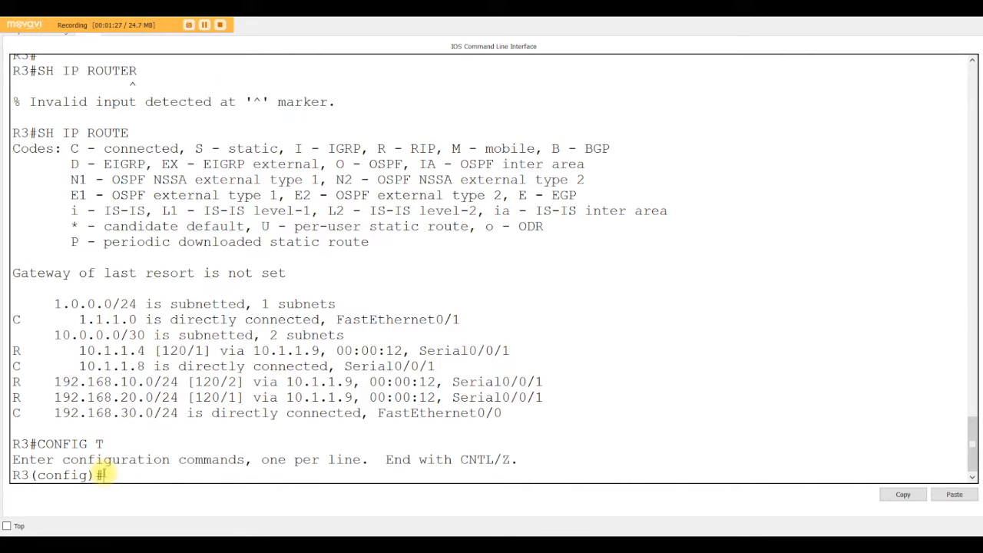
Configure a static default route, 0.0.0.0 0.0.0.0, on R3 with next hop 1.1.1.2.
{"action": "type", "text": "IP ROUTRE"}
{"action": "key", "text": "BackSpace"}
{"action": "key", "text": "BackSpace"}
{"action": "type", "text": "E 0.0.00"}
{"action": "key", "text": "BackSpace"}
{"action": "type", "text": ".0 0.0.0.0"}
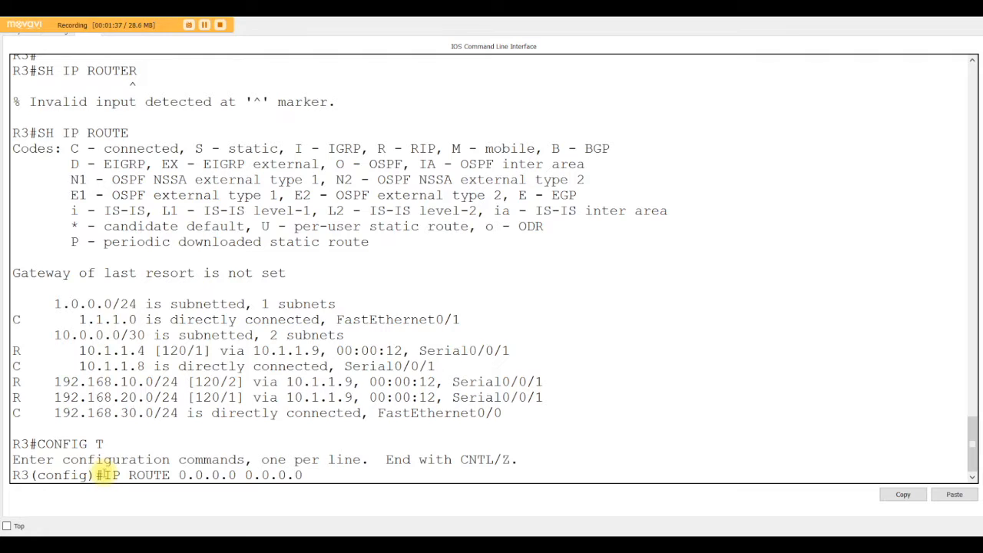
{"action": "type", "text": " 1.1.1.2"}
{"action": "key", "text": "Return"}
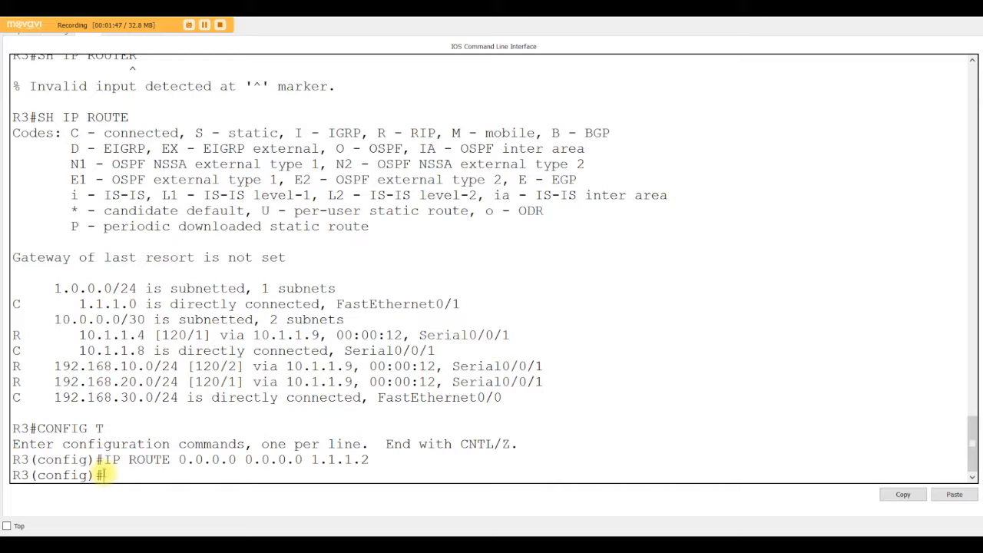
Enter RIP router configuration on R3 and set it to version 2.
{"action": "type", "text": "ROUTER RIP"}
{"action": "key", "text": "Return"}
{"action": "type", "text": "VER 2"}
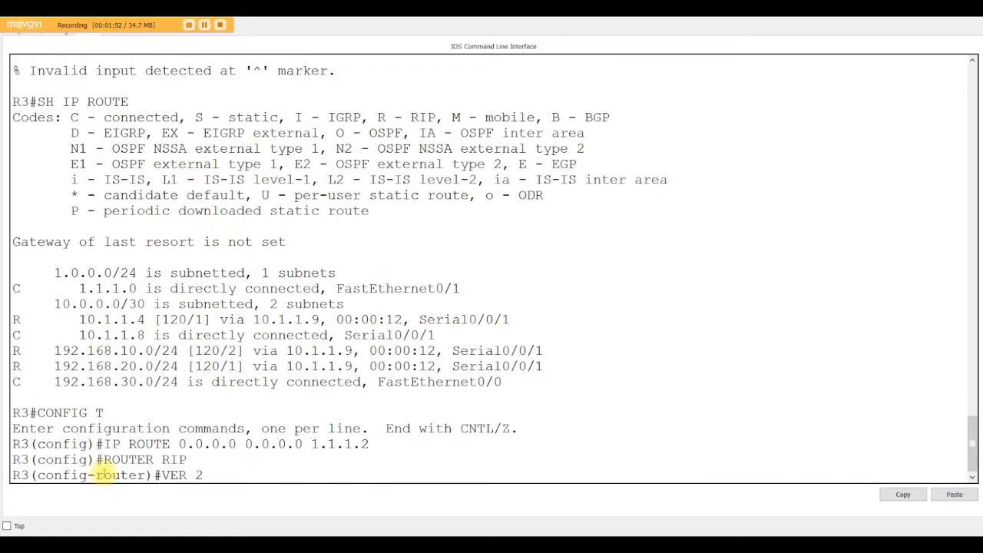
{"action": "key", "text": "Return"}
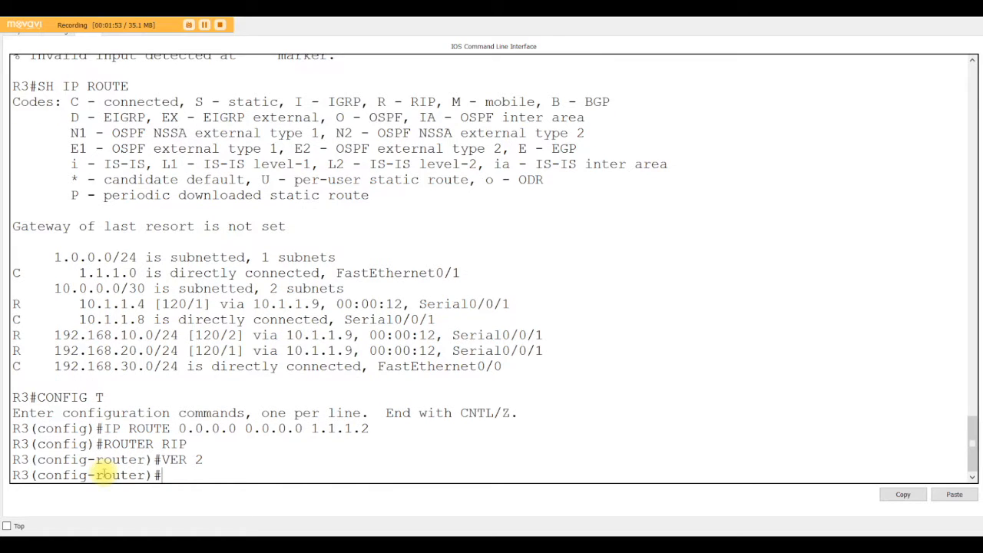
Advertise R3's default route to the RIP neighbours with default-information originate.
{"action": "type", "text": "DEFA"}
{"action": "key", "text": "Tab"}
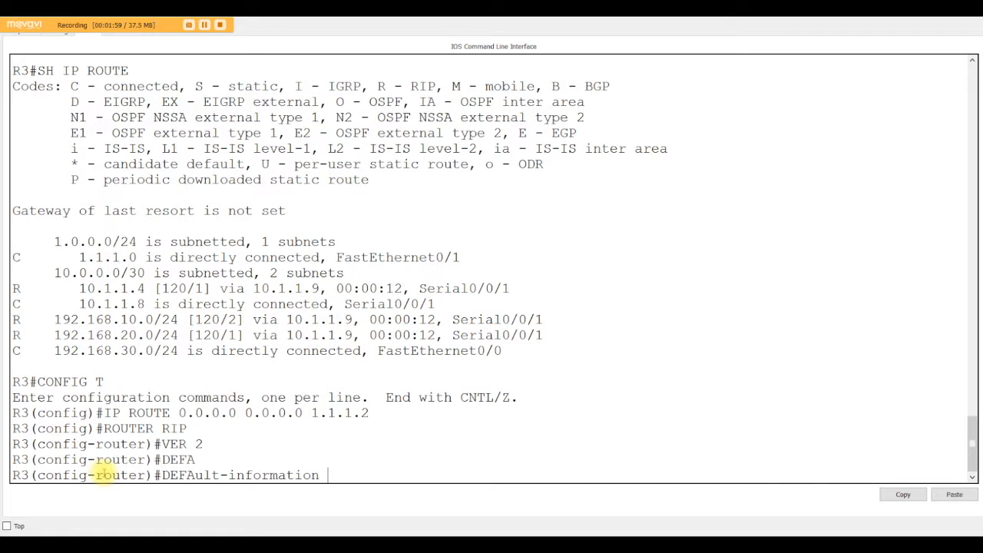
{"action": "type", "text": "OR"}
{"action": "key", "text": "Tab"}
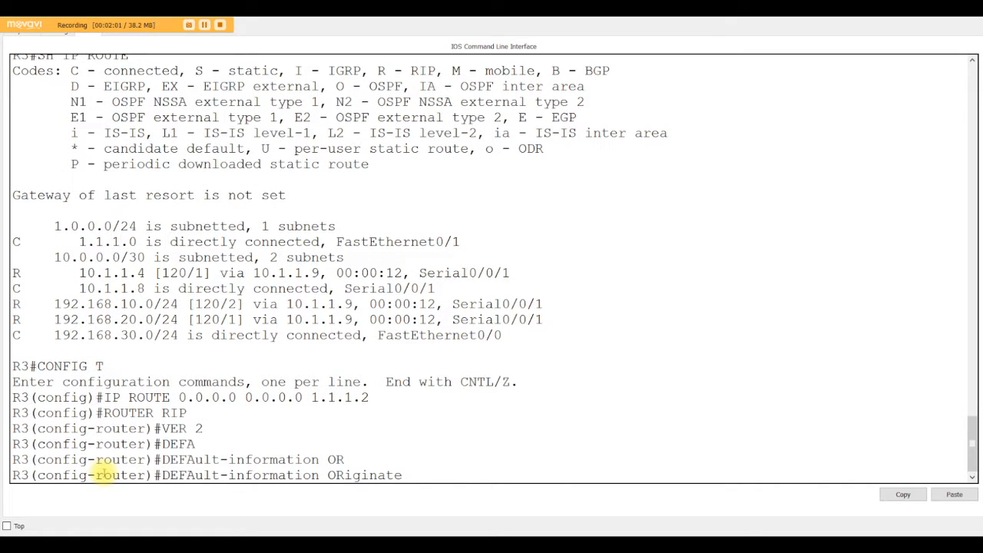
{"action": "key", "text": "Return"}
Save R3's running configuration and return to privileged EXEC mode.
{"action": "type", "text": "DOW R"}
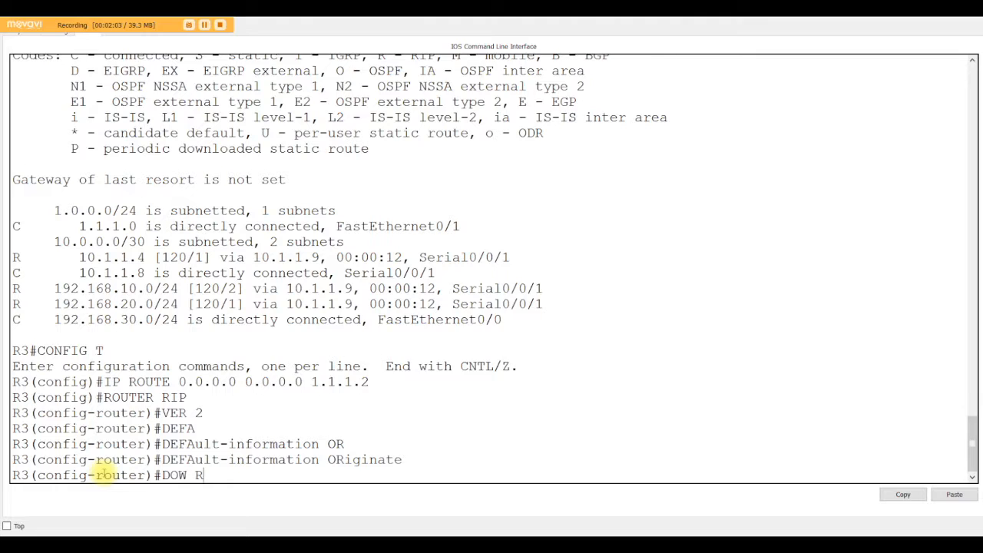
{"action": "key", "text": "Return"}
{"action": "type", "text": "DO WR"}
{"action": "key", "text": "Return"}
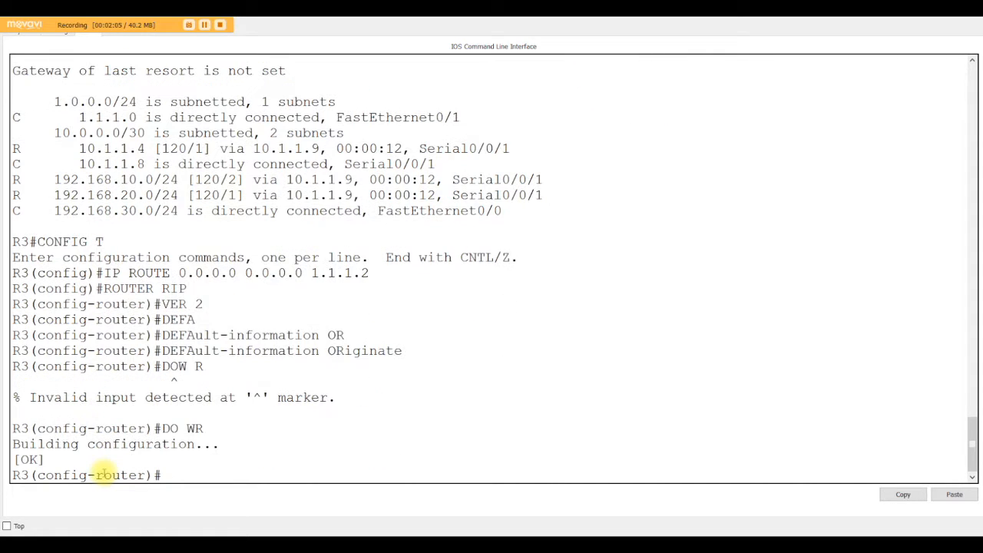
{"action": "key", "text": "ctrl+z"}
{"action": "key", "text": "Return"}
{"action": "key", "text": "Return"}
{"action": "key", "text": "Return"}
{"action": "key", "text": "Return"}
{"action": "key", "text": "Return"}
{"action": "key", "text": "Return"}
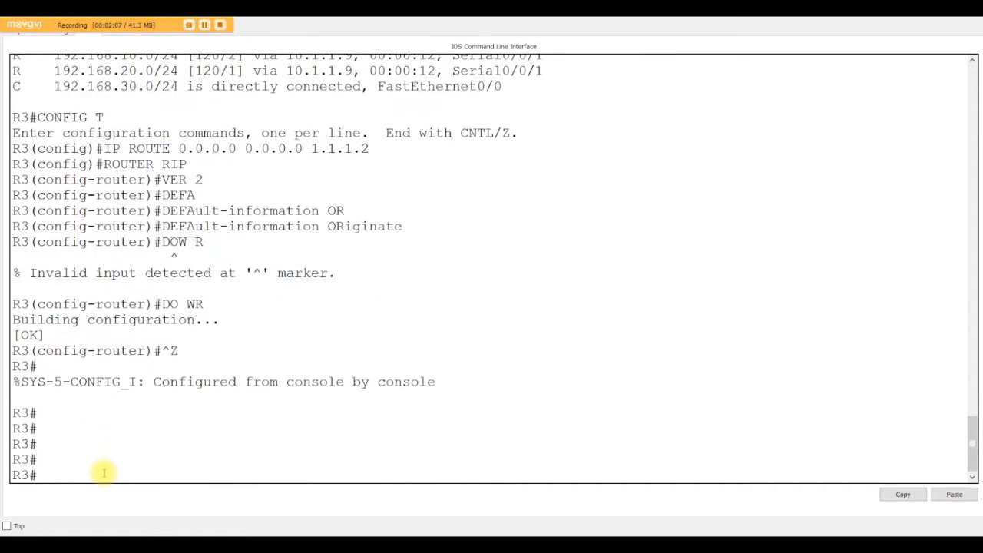
Display R3's IP routing table and highlight the gateway of last resort address.
{"action": "type", "text": "SH "}
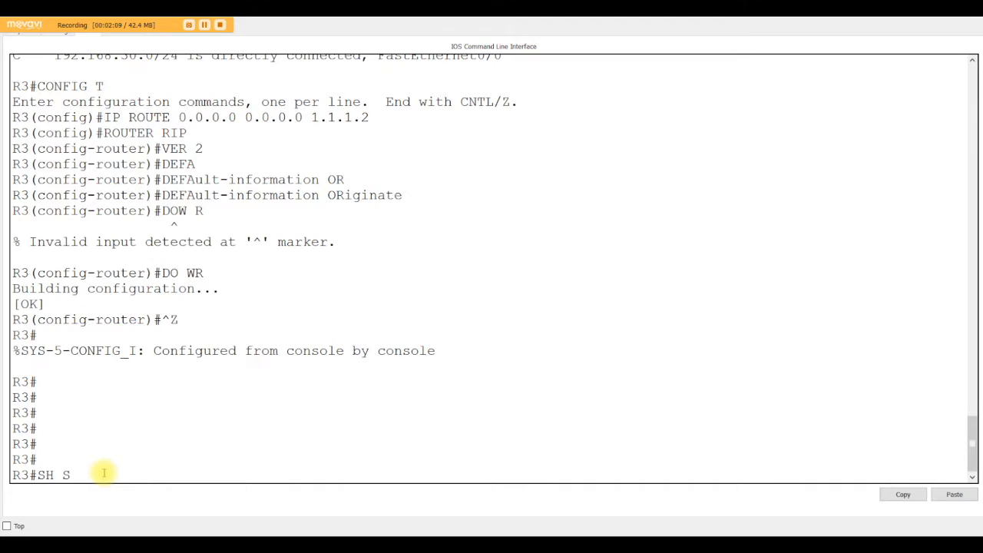
{"action": "type", "text": "IP ROUTE"}
{"action": "key", "text": "Return"}
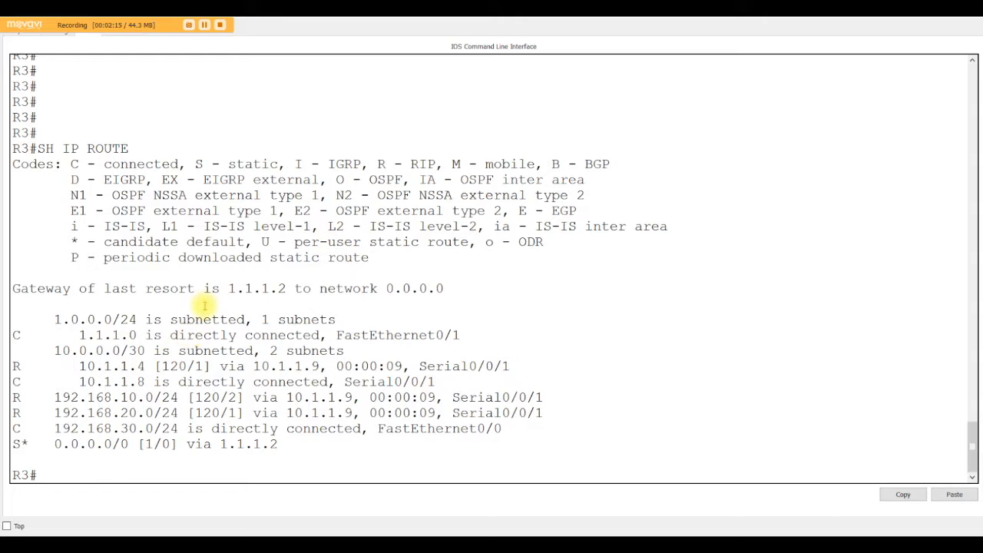
{"action": "left_click_drag", "start_coordinate": [228, 288], "coordinate": [284, 288]}
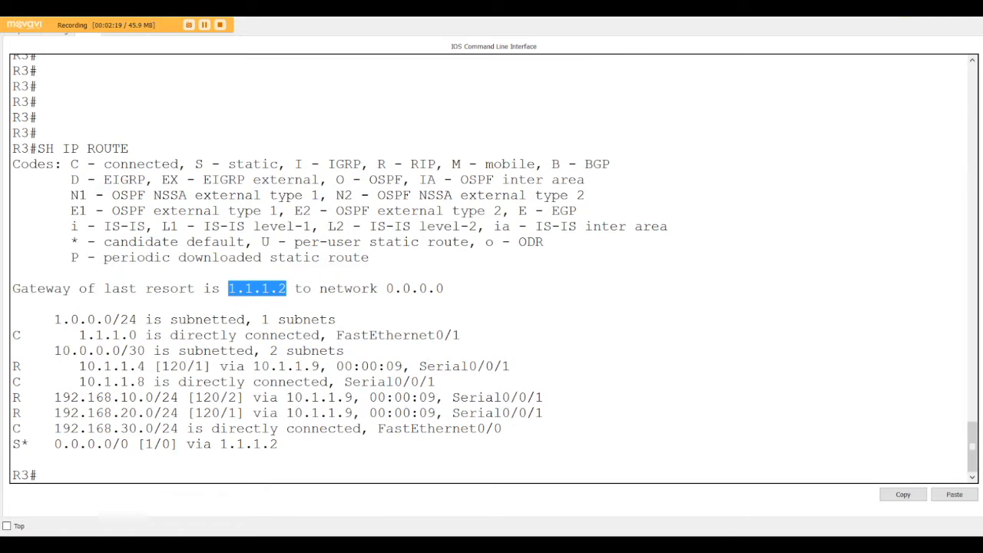
Open Router1's command line, display its refreshed IP routing table and check for a default route learned through RIP.
{"action": "key", "text": "alt+Tab"}
{"action": "left_click", "coordinate": [300, 165]}
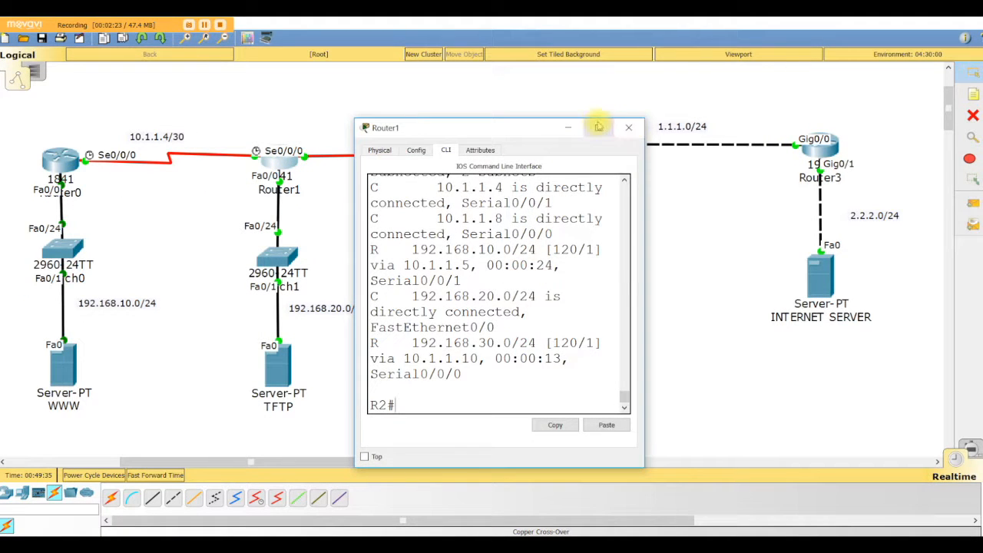
{"action": "left_click", "coordinate": [598, 127]}
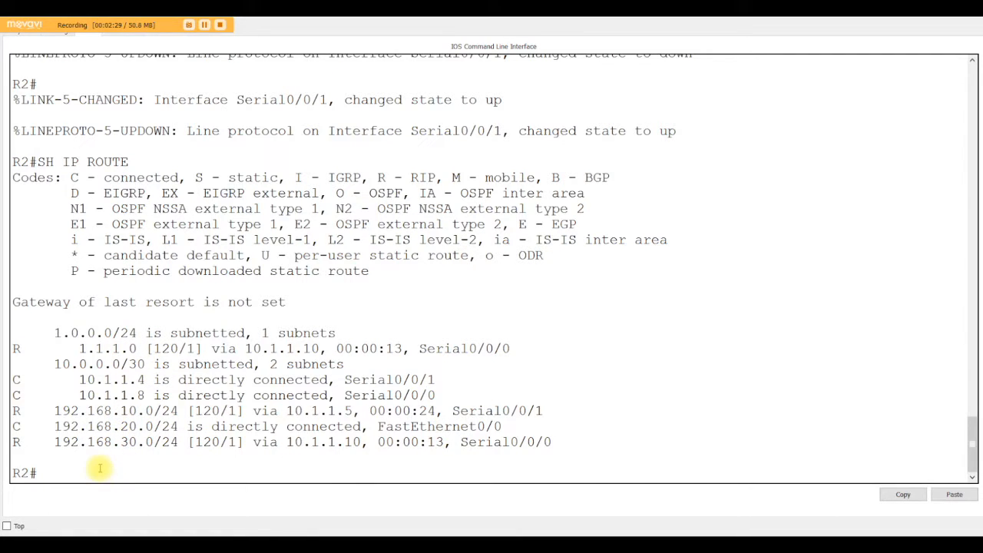
{"action": "left_click_drag", "start_coordinate": [54, 349], "coordinate": [204, 348]}
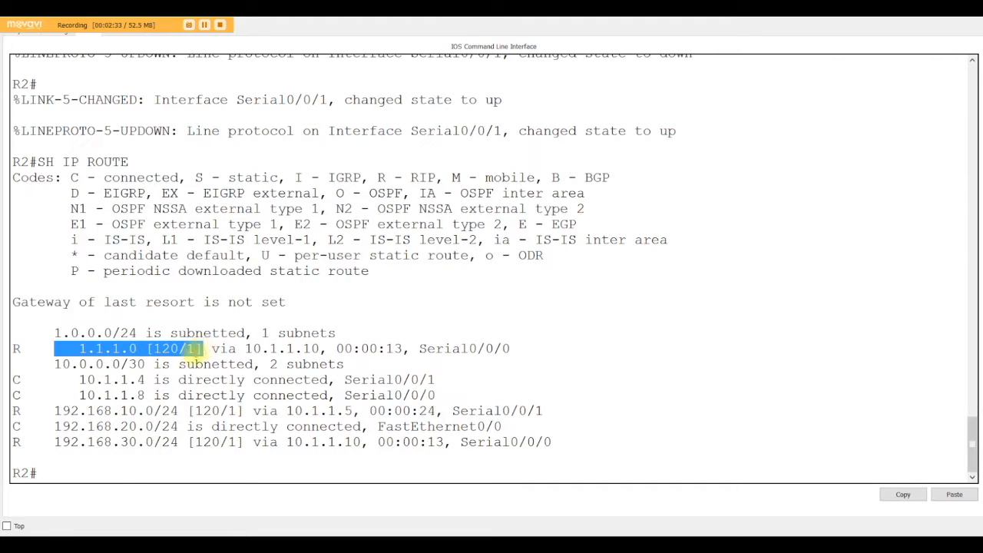
{"action": "left_click", "coordinate": [93, 470]}
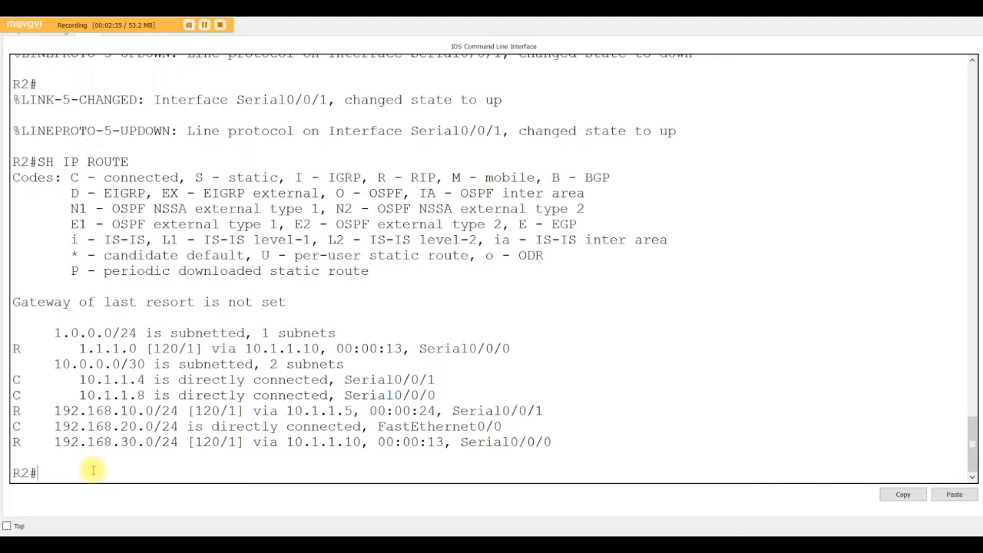
{"action": "type", "text": "SH IP ROUTE"}
{"action": "key", "text": "Return"}
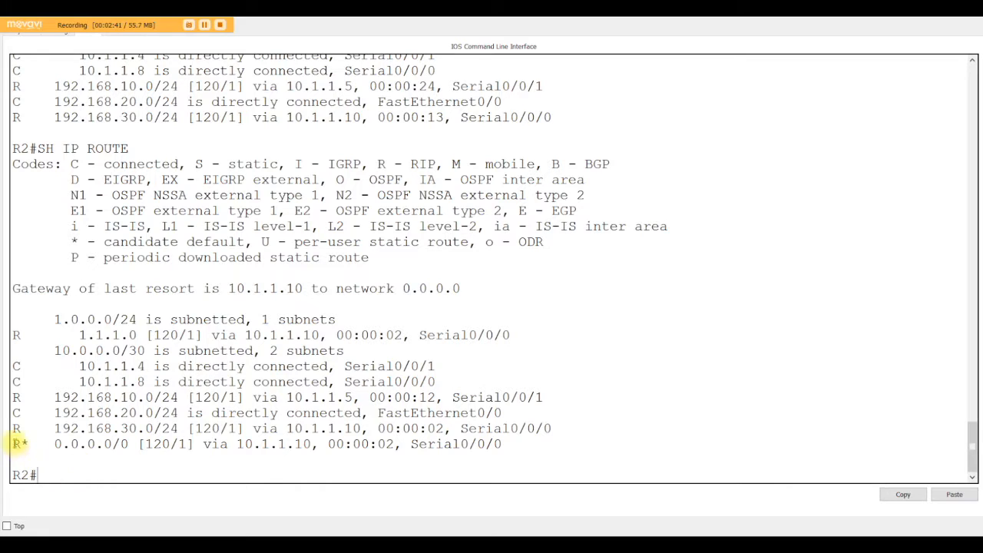
{"action": "left_click_drag", "start_coordinate": [13, 444], "coordinate": [29, 443]}
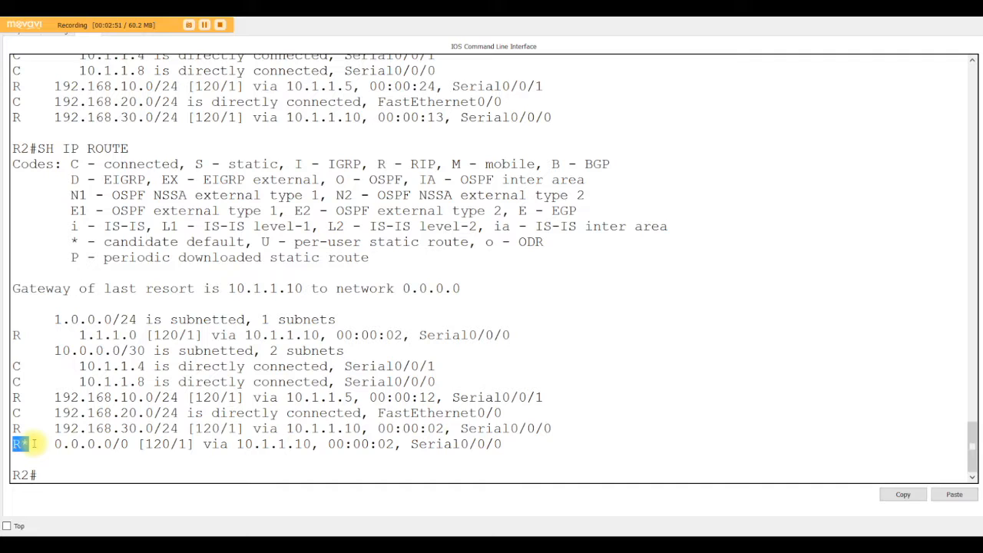
{"action": "left_click", "coordinate": [100, 473]}
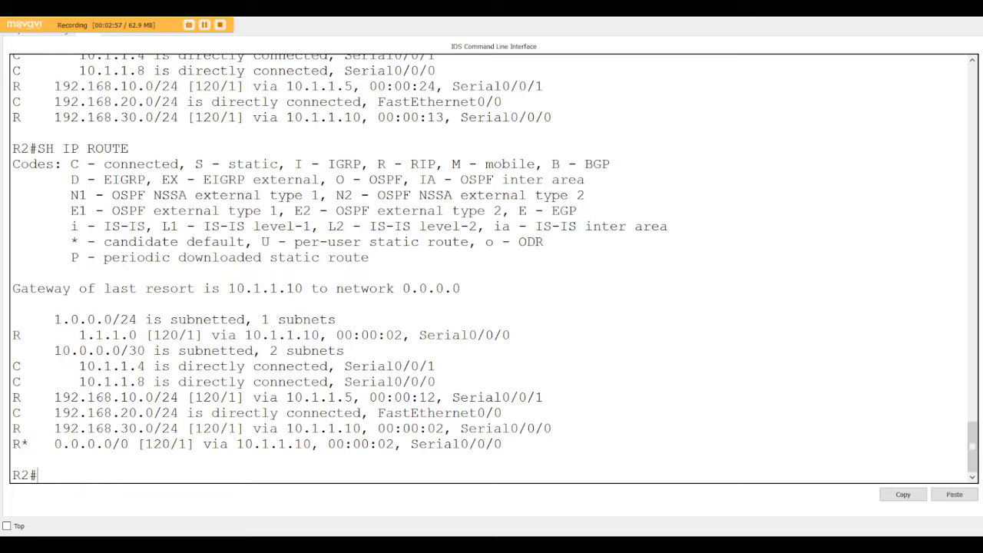
Open Router0's command line and display its IP routing table to check for a default route learned through RIP.
{"action": "left_click", "coordinate": [907, 16]}
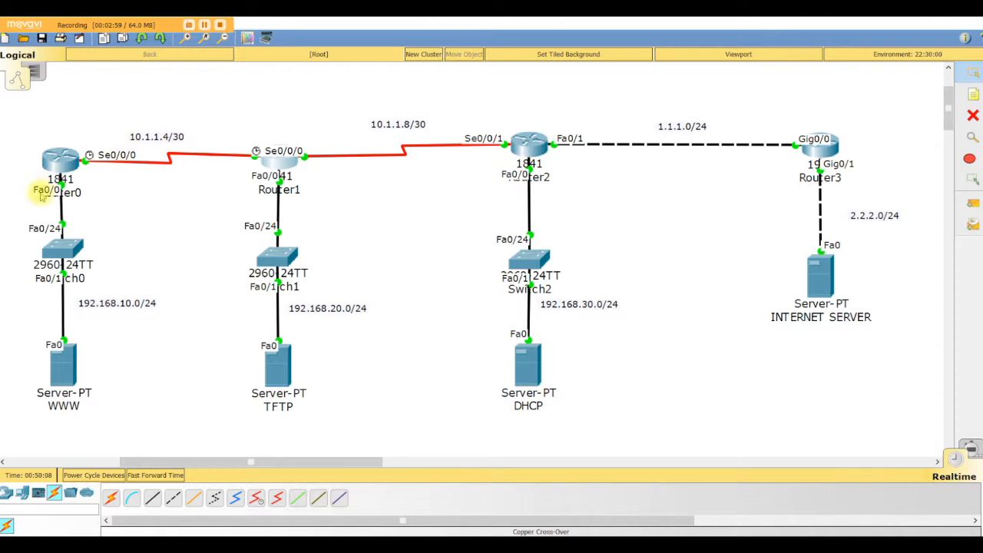
{"action": "left_click", "coordinate": [65, 164]}
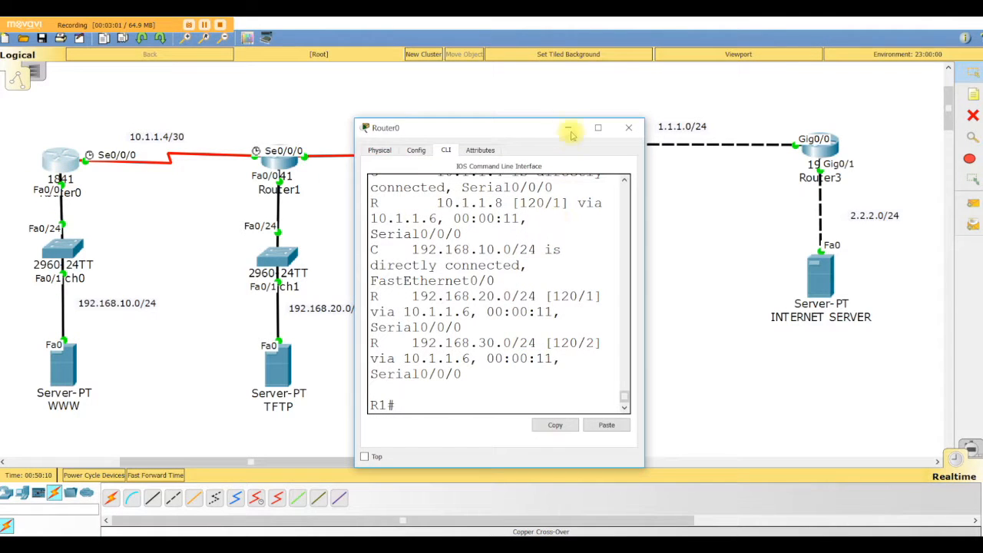
{"action": "left_click", "coordinate": [596, 128]}
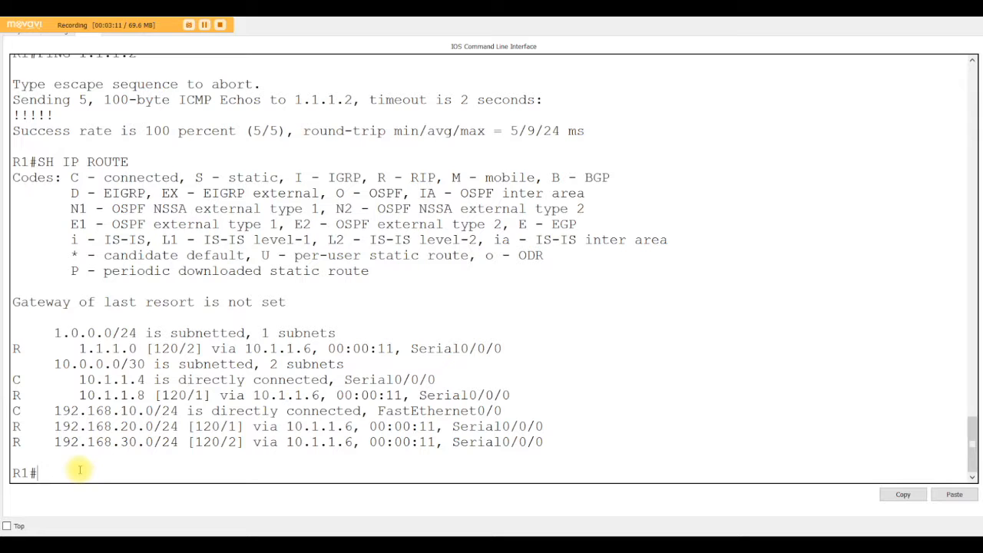
{"action": "type", "text": "SH IP ROUTE"}
{"action": "key", "text": "Return"}
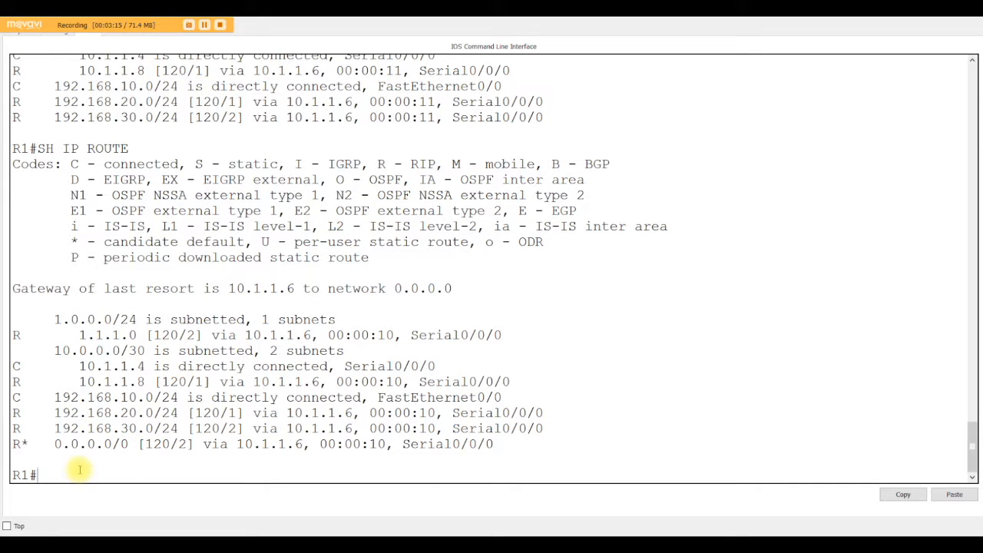
{"action": "left_click_drag", "start_coordinate": [29, 444], "coordinate": [20, 444]}
Ping 1.1.1.2 from R1 and highlight the default route line in its routing table.
{"action": "left_click", "coordinate": [67, 471]}
{"action": "type", "text": "PING 1.1.1."}
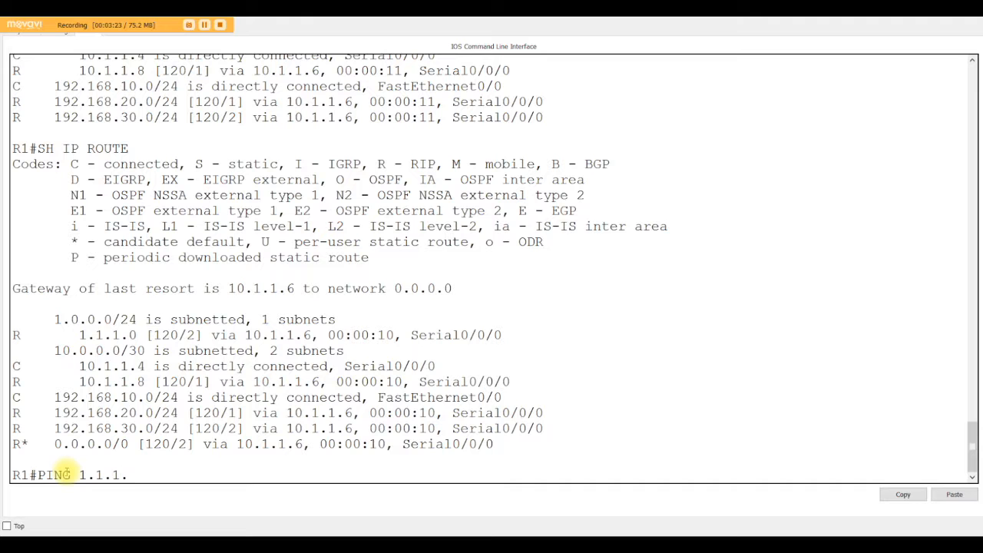
{"action": "type", "text": "2"}
{"action": "key", "text": "Return"}
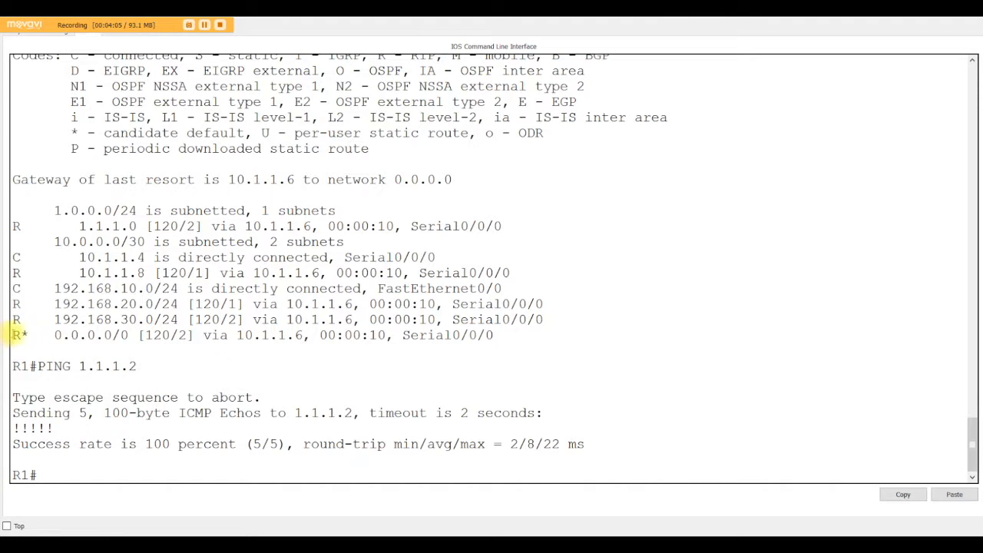
{"action": "left_click_drag", "start_coordinate": [12, 334], "coordinate": [505, 331]}
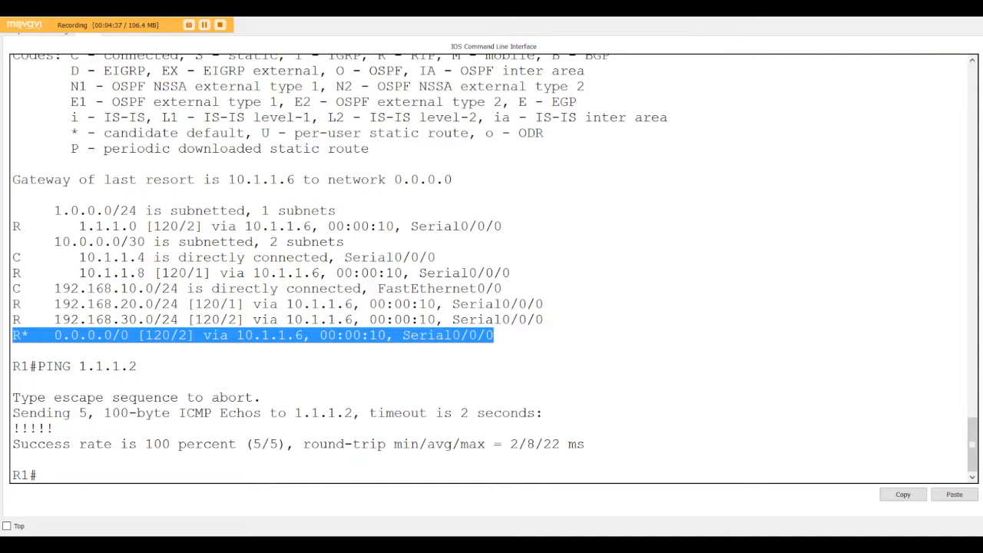
Reopen Router2's command line and review its static default route and default-information originate commands, highlighting each one.
{"action": "left_click", "coordinate": [917, 16]}
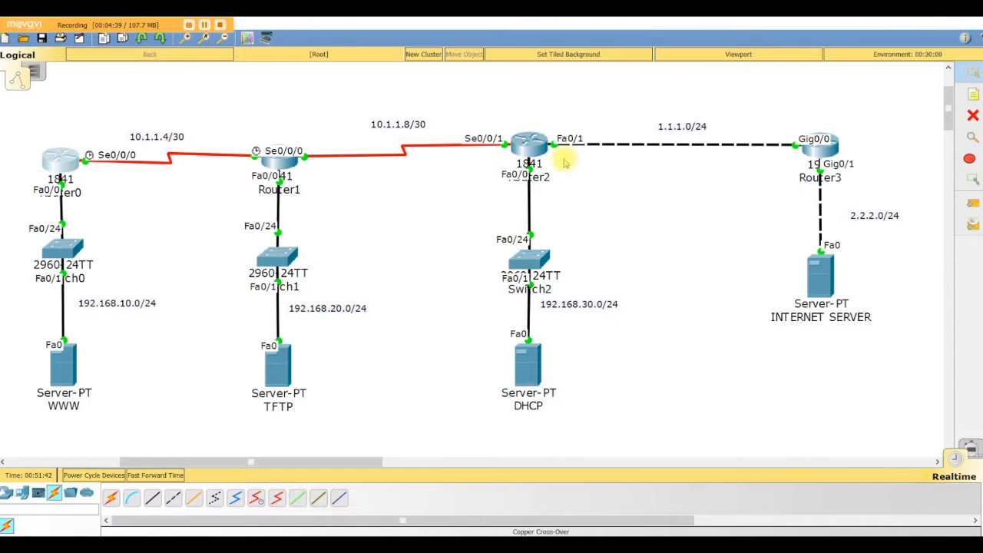
{"action": "left_click", "coordinate": [528, 152]}
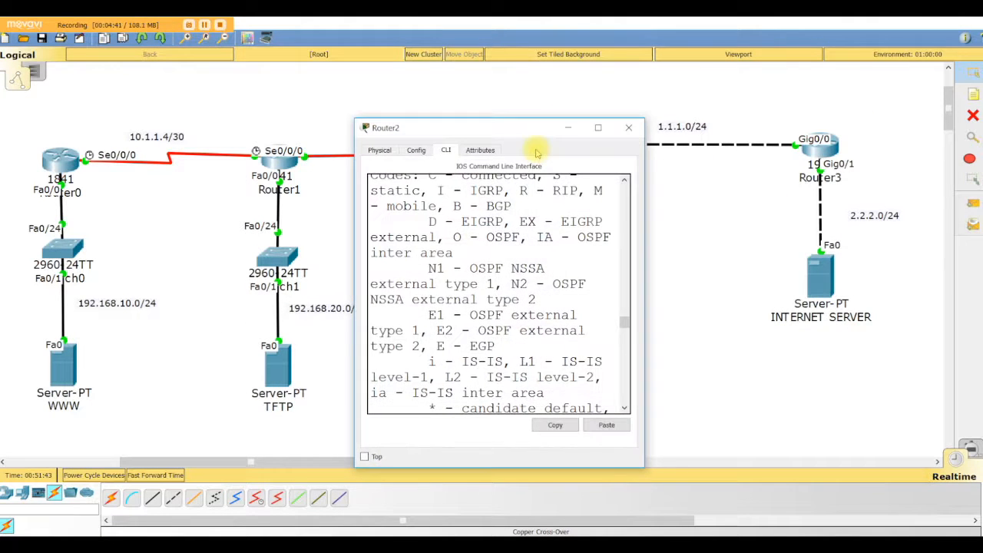
{"action": "left_click", "coordinate": [568, 127]}
{"action": "scroll", "coordinate": [115, 415], "scroll_direction": "up", "scroll_amount": 1}
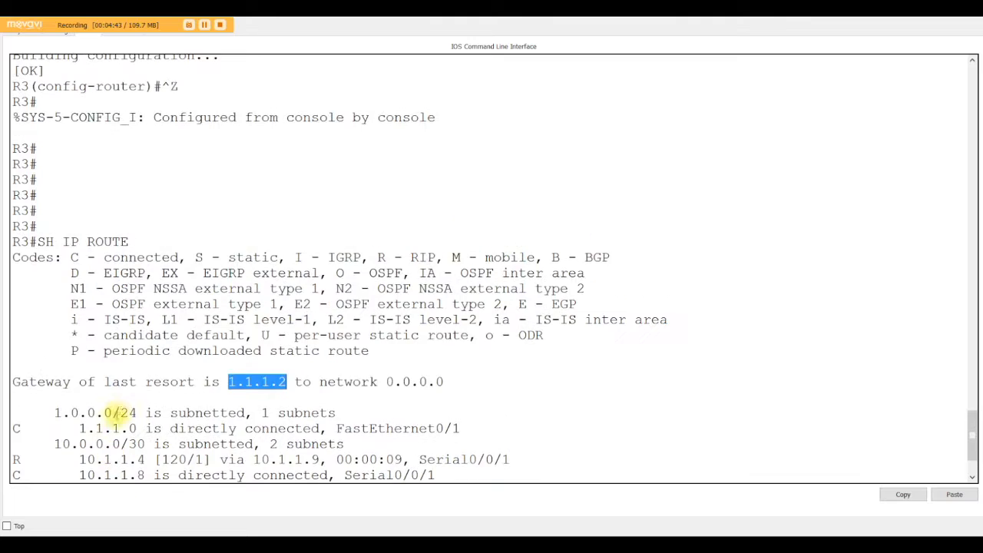
{"action": "scroll", "coordinate": [119, 414], "scroll_direction": "up", "scroll_amount": 6}
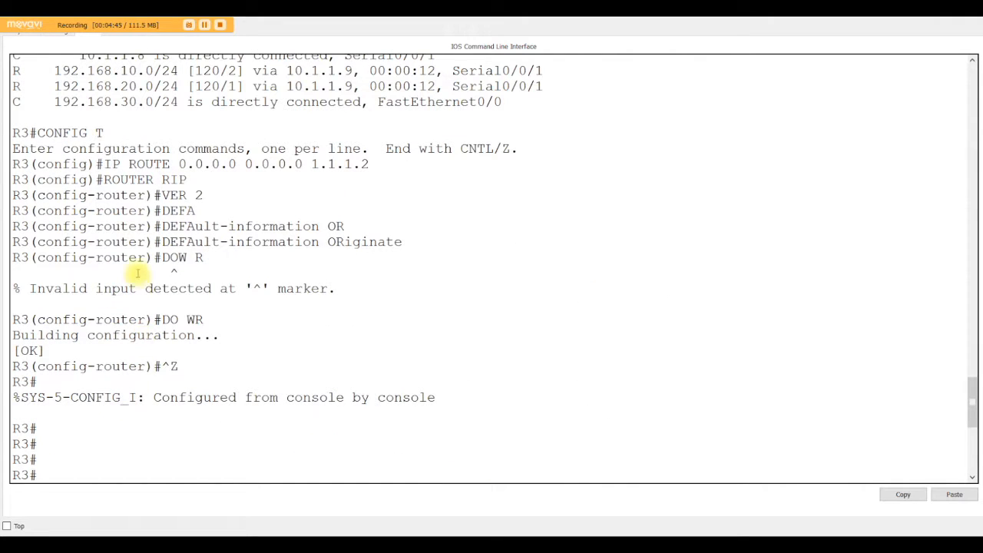
{"action": "left_click_drag", "start_coordinate": [103, 163], "coordinate": [311, 164]}
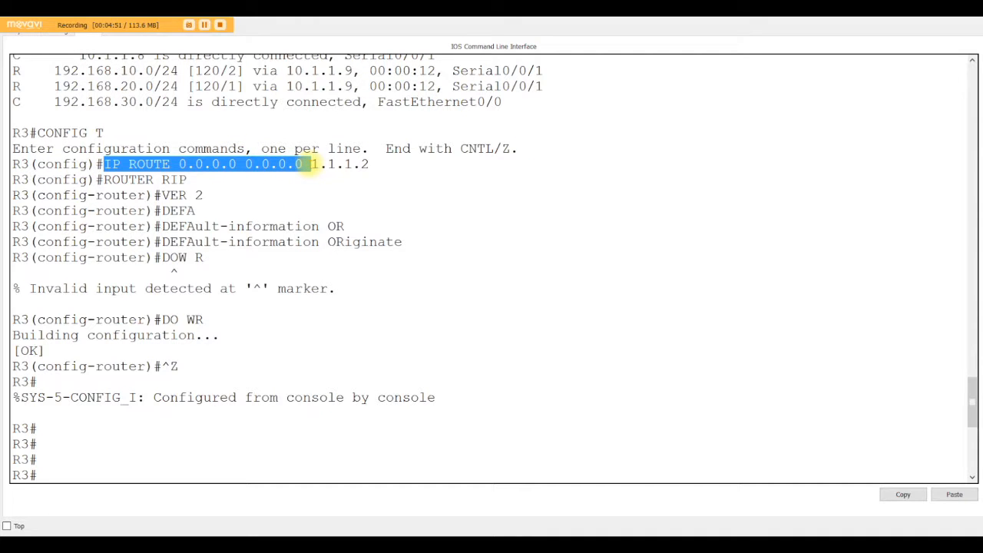
{"action": "left_click_drag", "start_coordinate": [311, 164], "coordinate": [375, 164]}
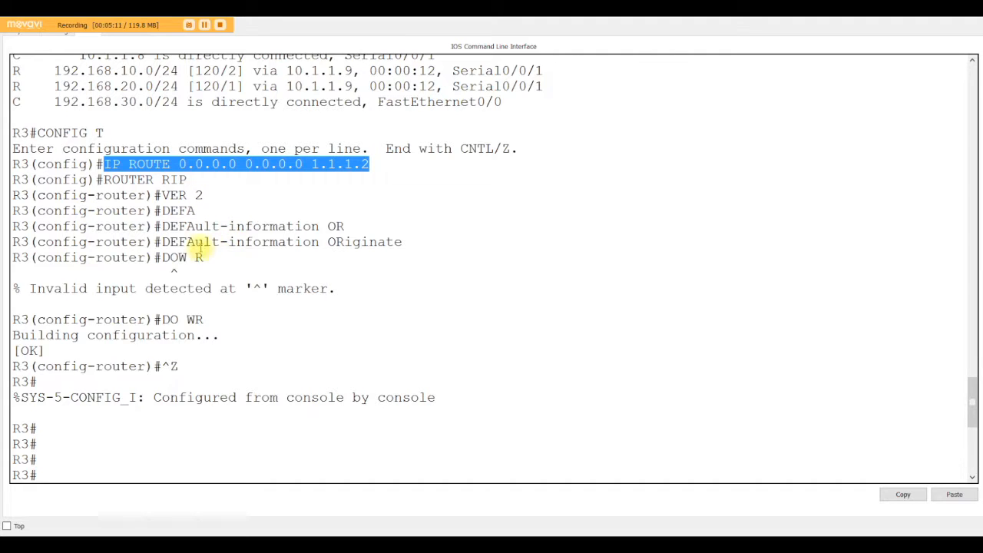
{"action": "left_click_drag", "start_coordinate": [159, 242], "coordinate": [407, 243]}
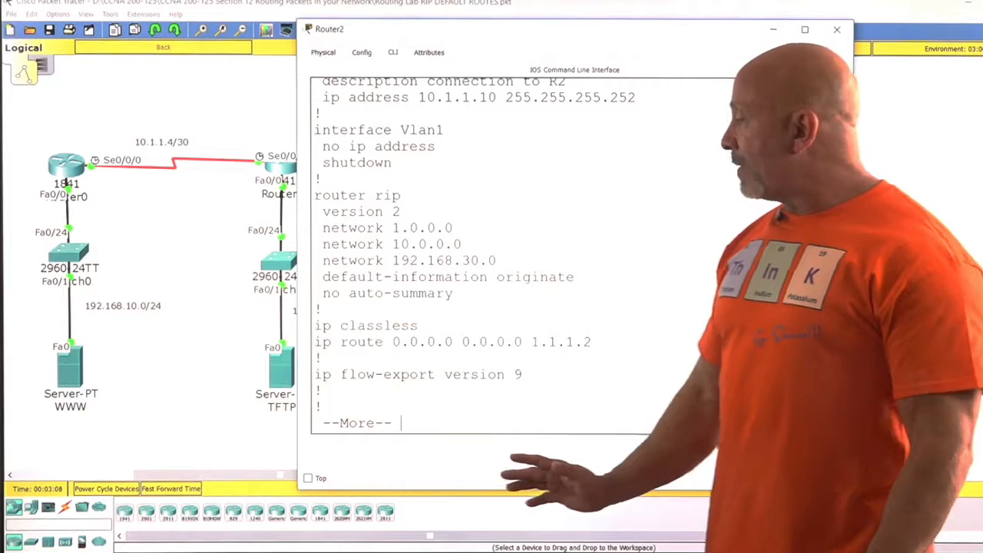
{"action": "left_click_drag", "start_coordinate": [575, 276], "coordinate": [322, 277]}
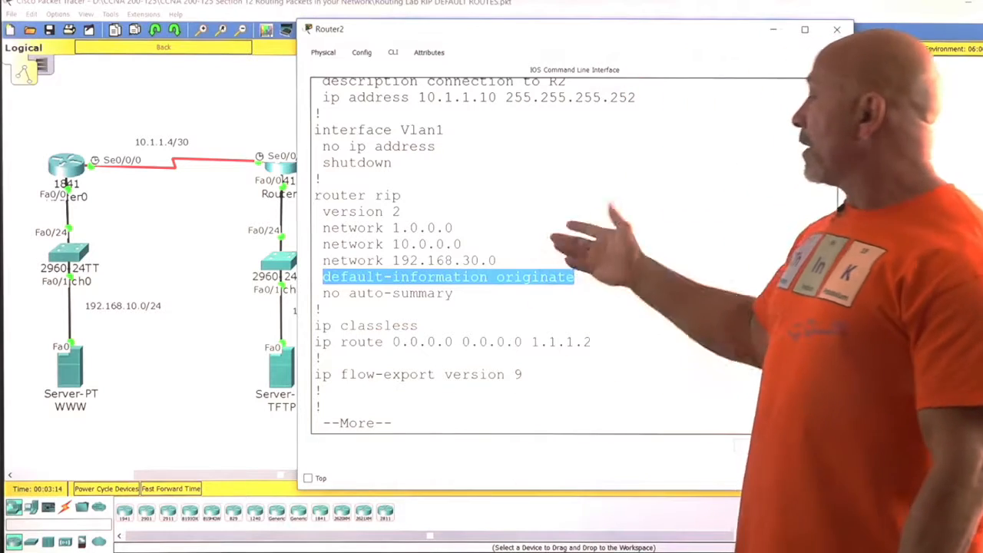